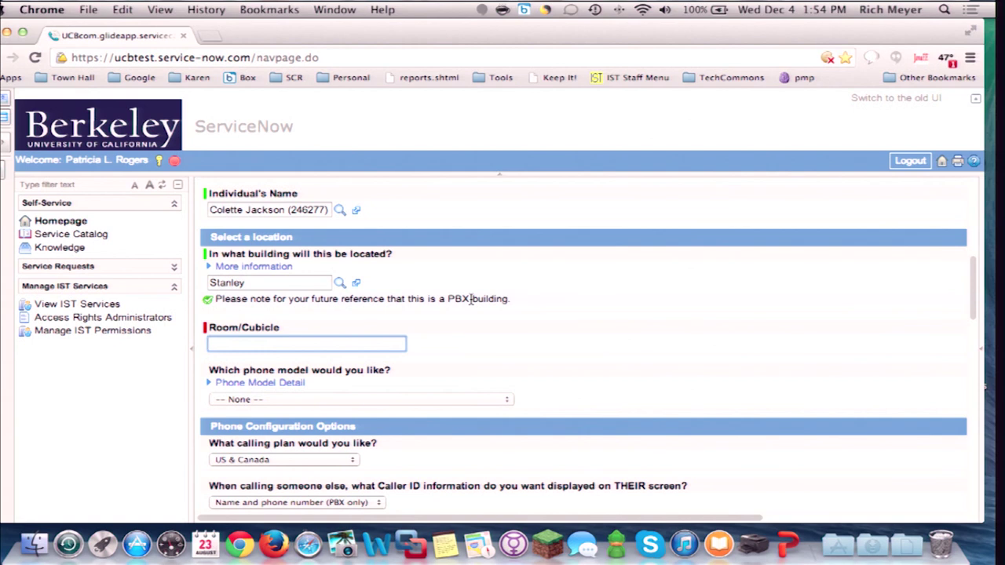
# - Enter 12 as the room/cubicle for the new phone's location
pyautogui.click(397, 343)
pyautogui.write('12')
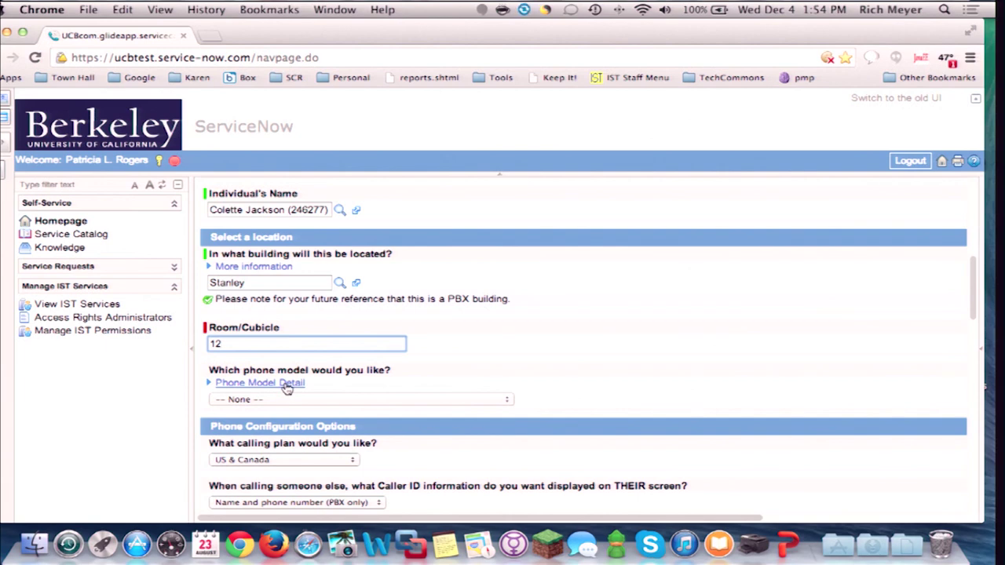
# - Consult the PBX phone model features matrix, close it, and choose the C2200B Cortelco Colleague Phone Call Waiting/ID as the phone model
pyautogui.click(286, 383)
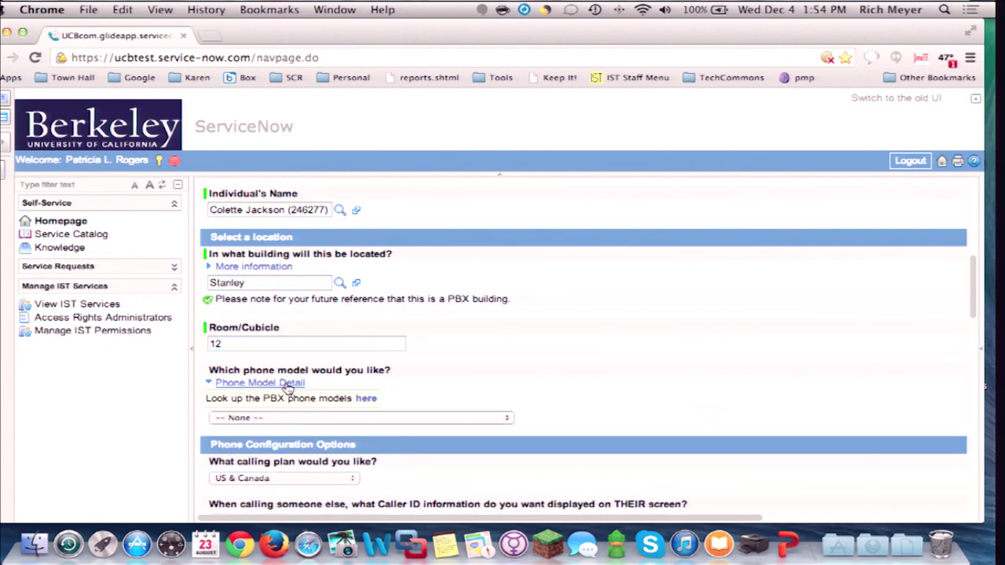
pyautogui.click(366, 399)
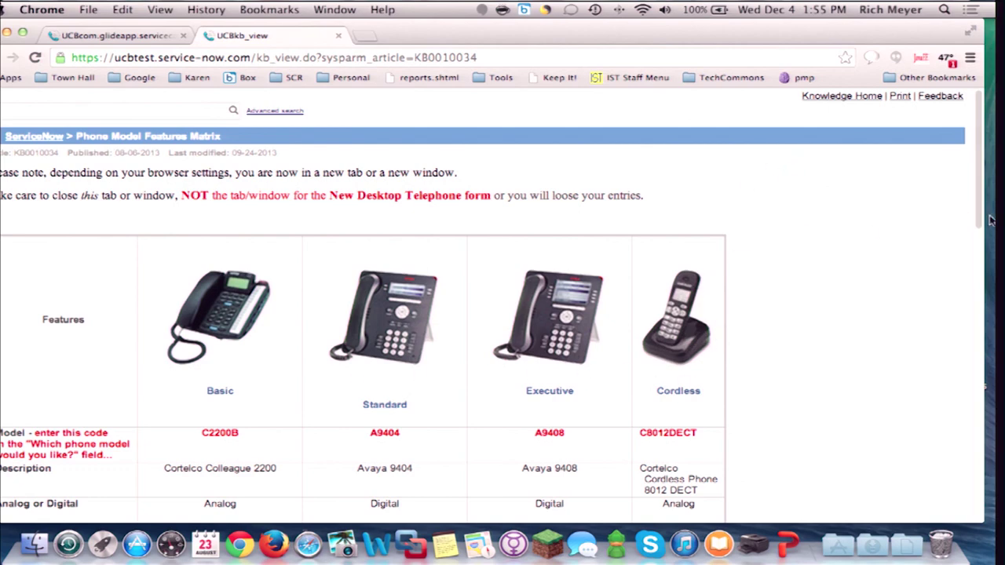
pyautogui.moveTo(981, 206)
pyautogui.mouseDown()
pyautogui.moveTo(964, 322)
pyautogui.moveTo(965, 215)
pyautogui.mouseUp()
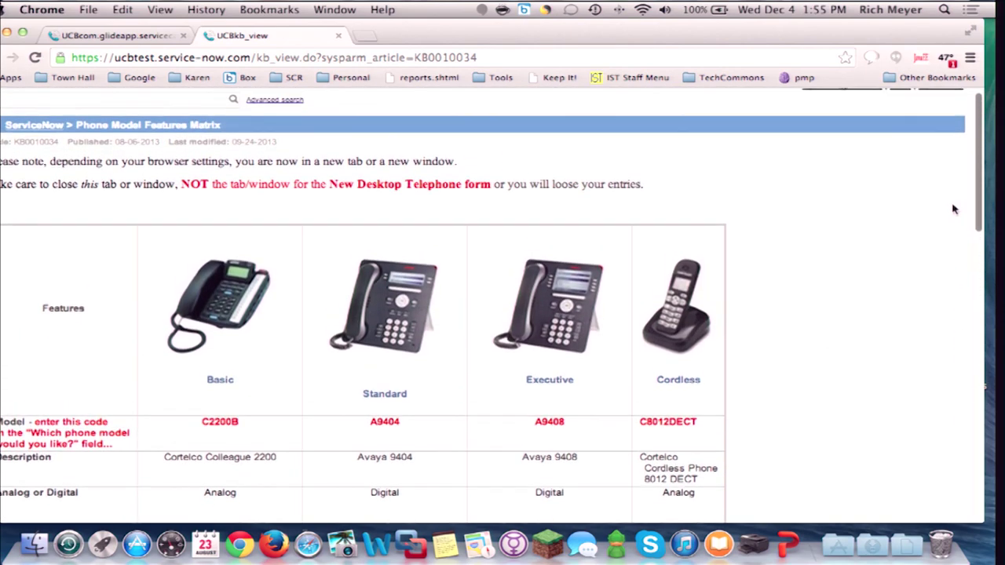
pyautogui.click(337, 36)
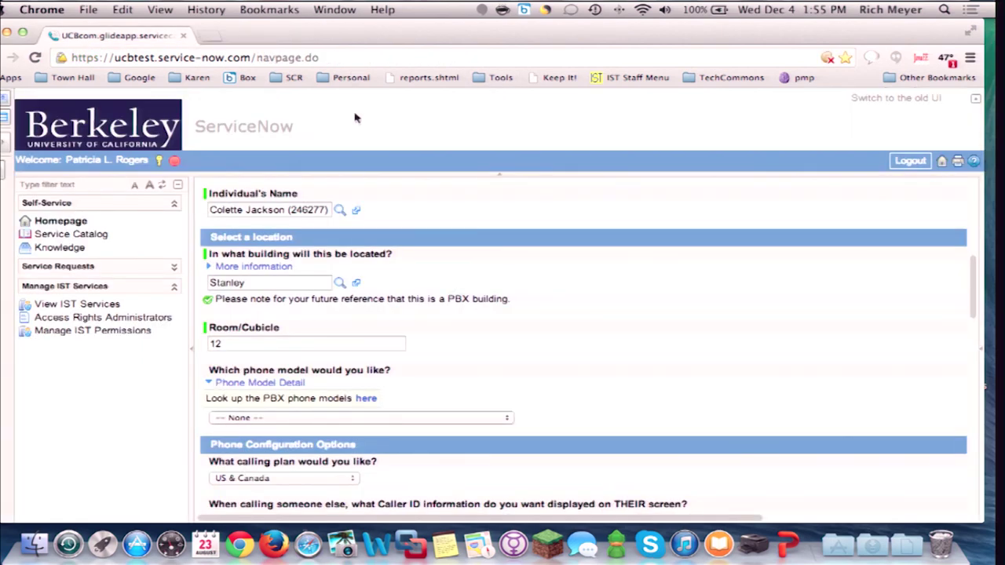
pyautogui.click(439, 420)
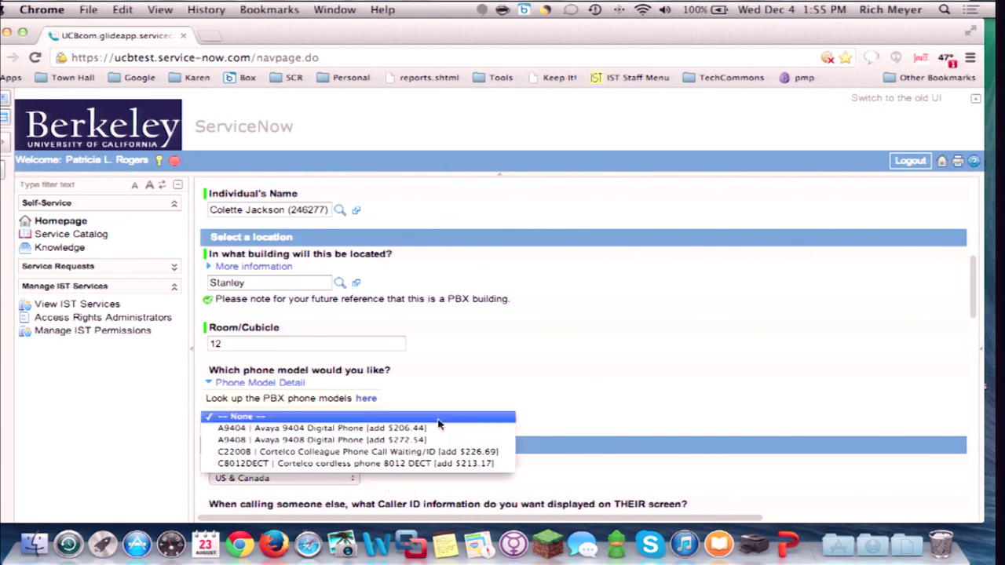
pyautogui.click(403, 454)
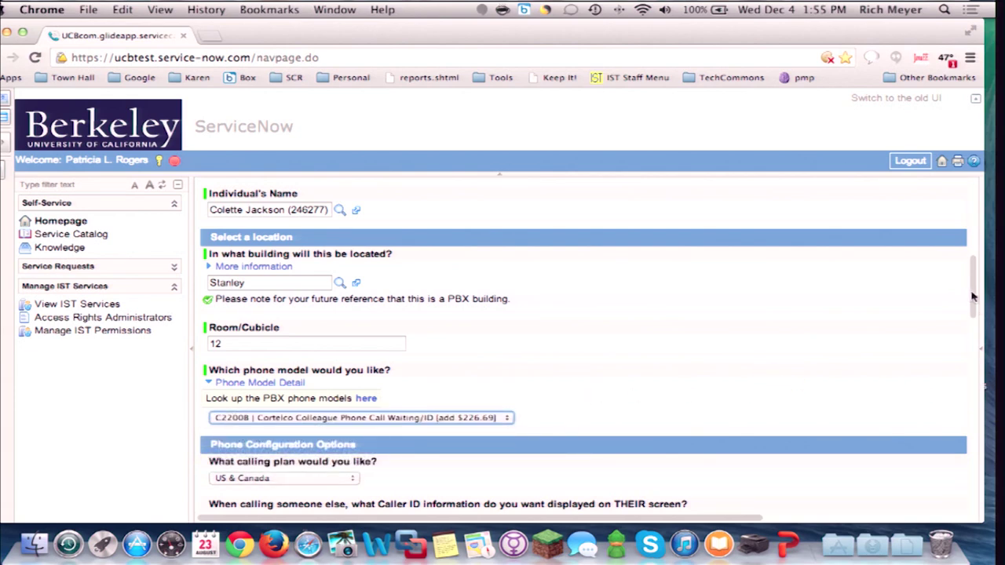
# - Review the Caller ID display choices and select Name and phone number (PBX only)
pyautogui.moveTo(977, 293); pyautogui.dragTo(976, 336)
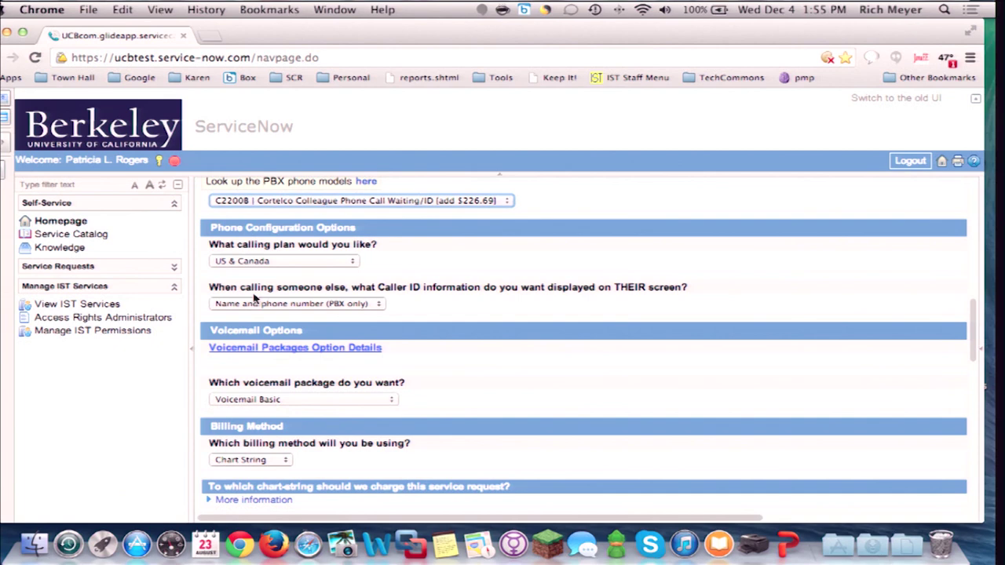
pyautogui.click(380, 306)
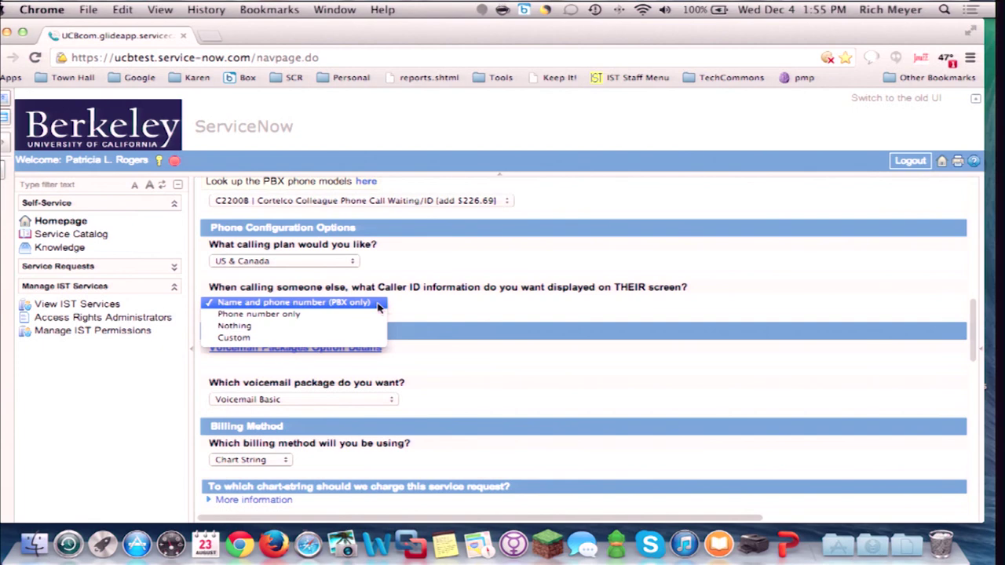
pyautogui.click(379, 306)
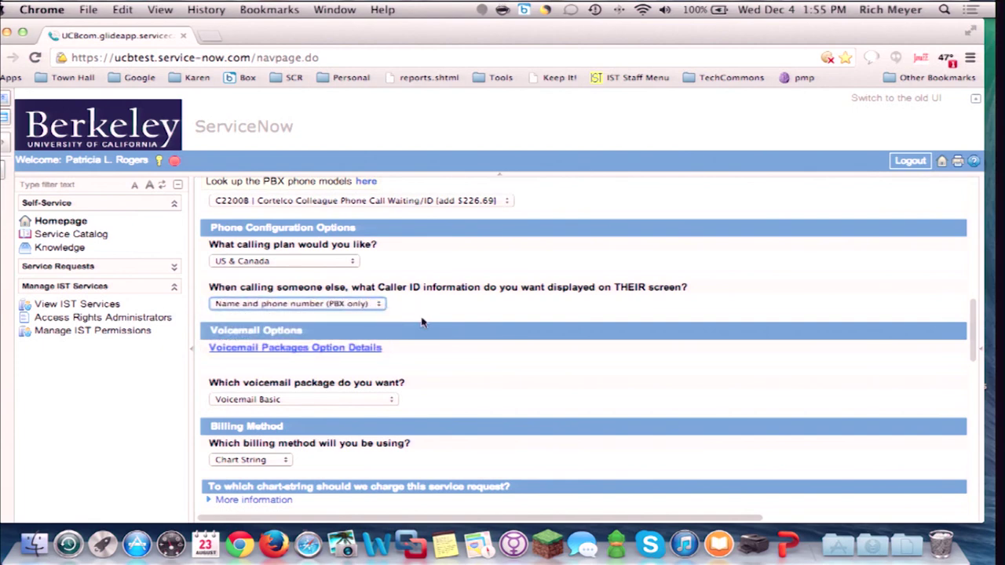
# - Consult the voicemail packages option details, close them, and select the Voicemail Basic package
pyautogui.click(288, 351)
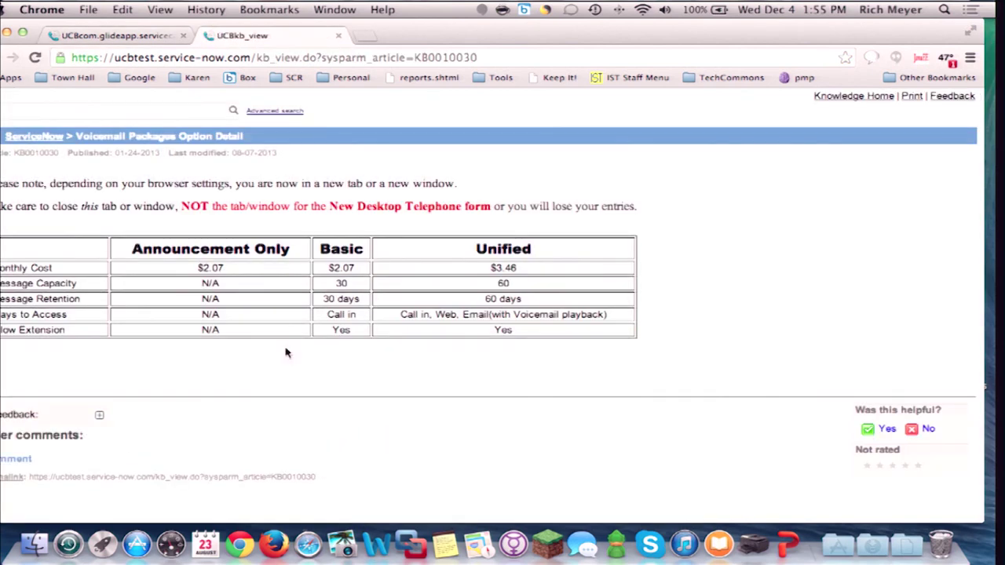
pyautogui.click(338, 36)
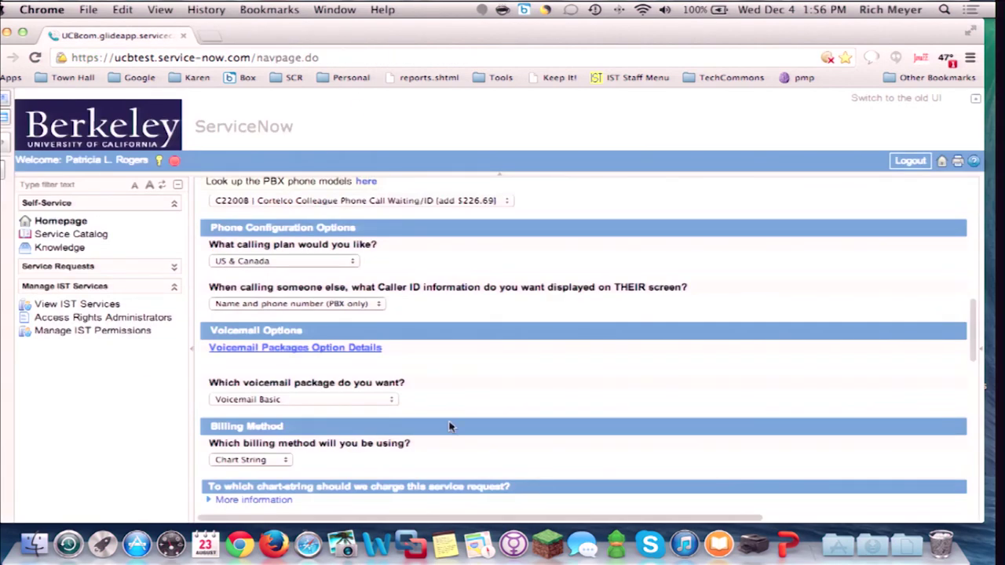
pyautogui.click(353, 400)
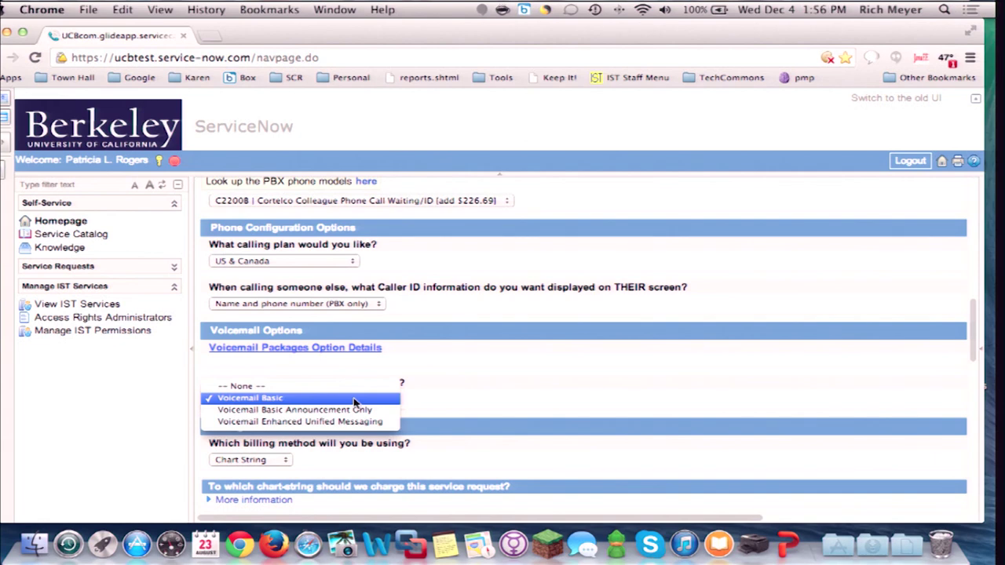
pyautogui.click(353, 399)
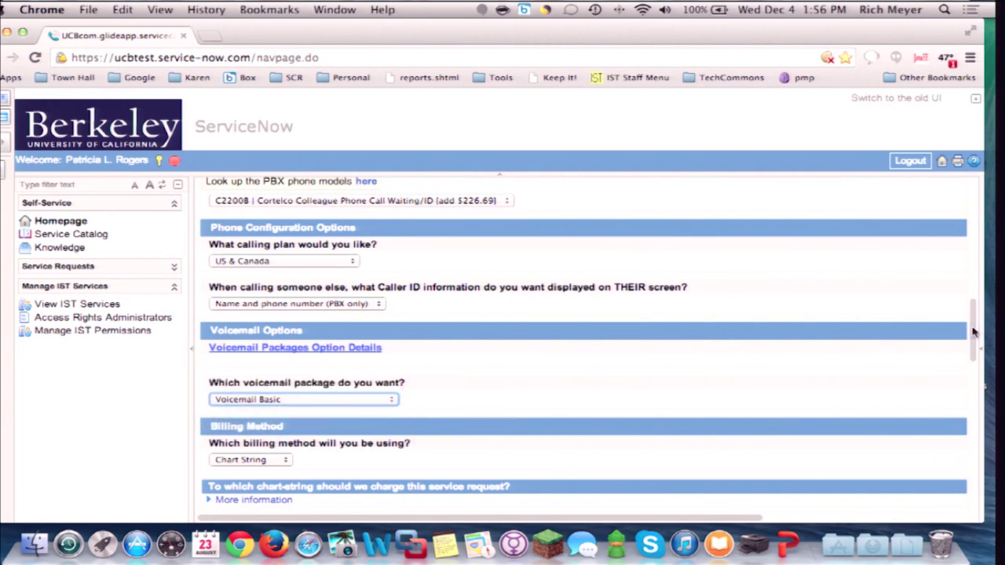
# - Enter and validate the one-time chart-string with BU 1, Fund 19900, Org 26375 and Prog 72, and reuse it for the monthly/recurring charges
pyautogui.scroll(-7, 974, 333)
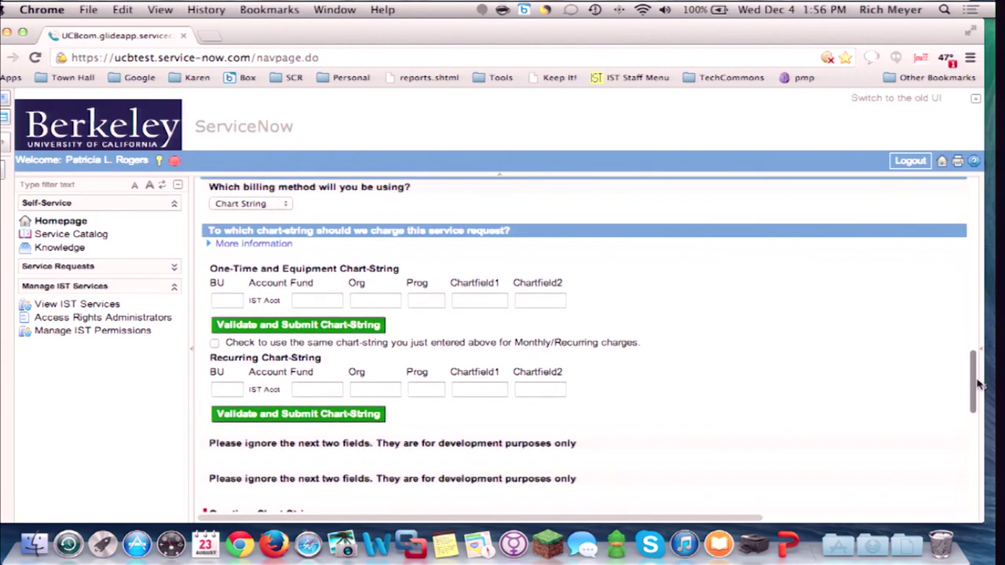
pyautogui.click(220, 290)
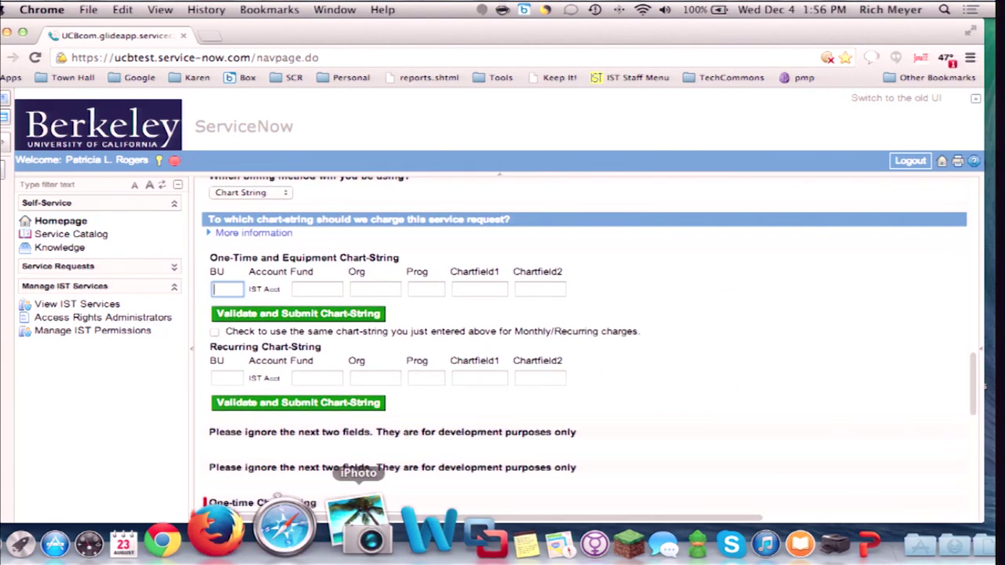
pyautogui.press('Tab')
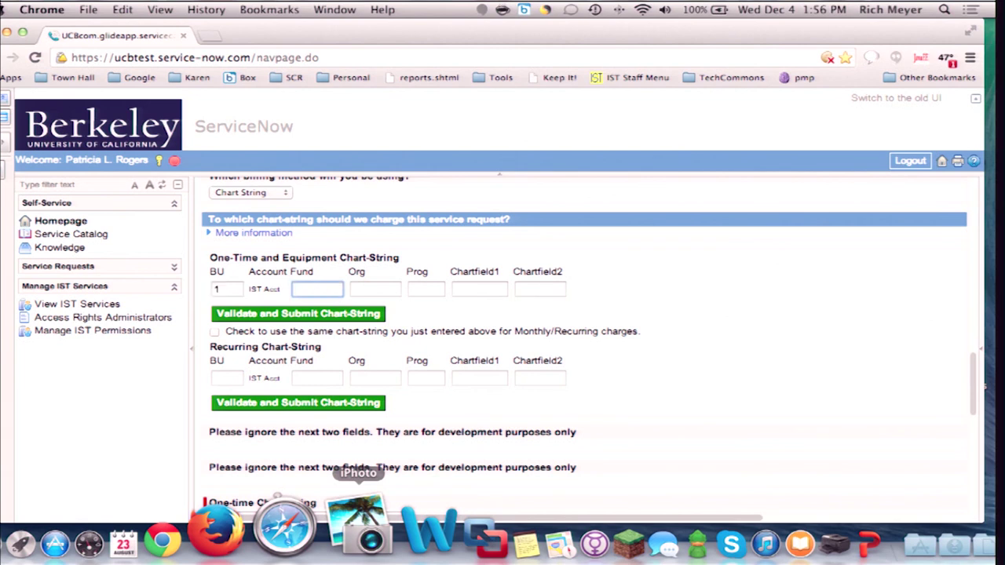
pyautogui.write('19900')
pyautogui.press('Tab')
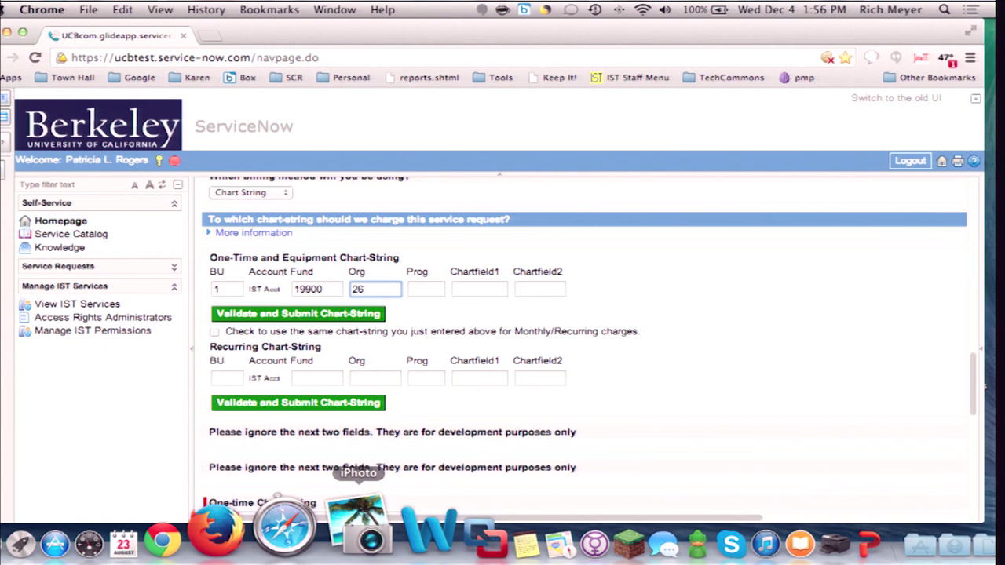
pyautogui.press('Tab')
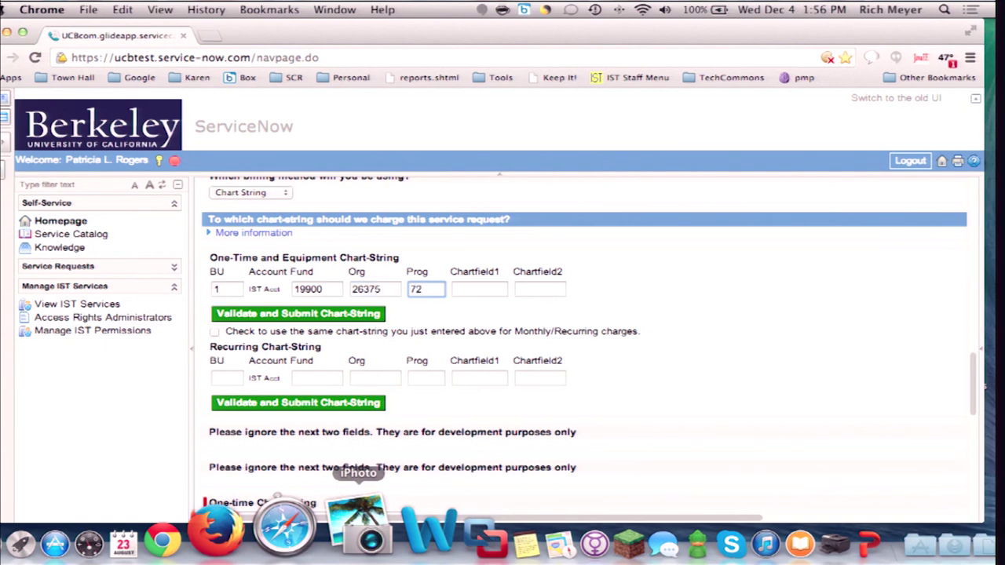
pyautogui.click(309, 322)
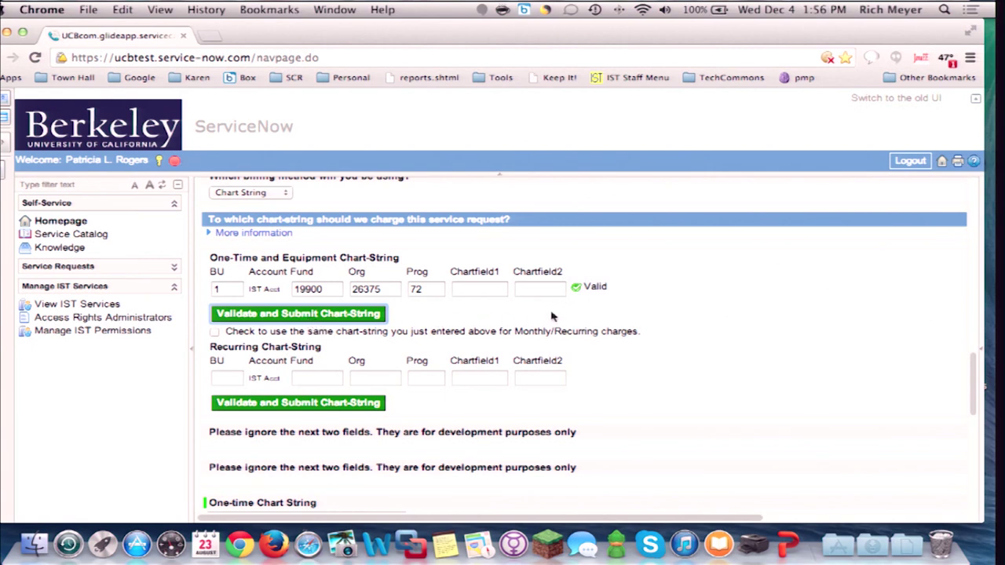
pyautogui.click(216, 332)
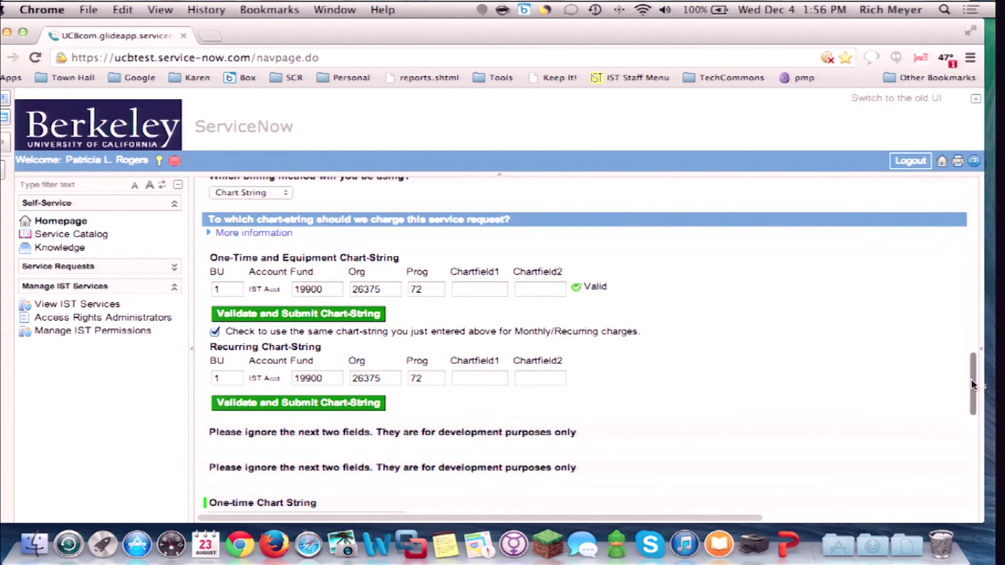
# - Fill in the order contact for follow-up questions or delivery by looking up the person's last name
pyautogui.moveTo(974, 384); pyautogui.dragTo(970, 463)
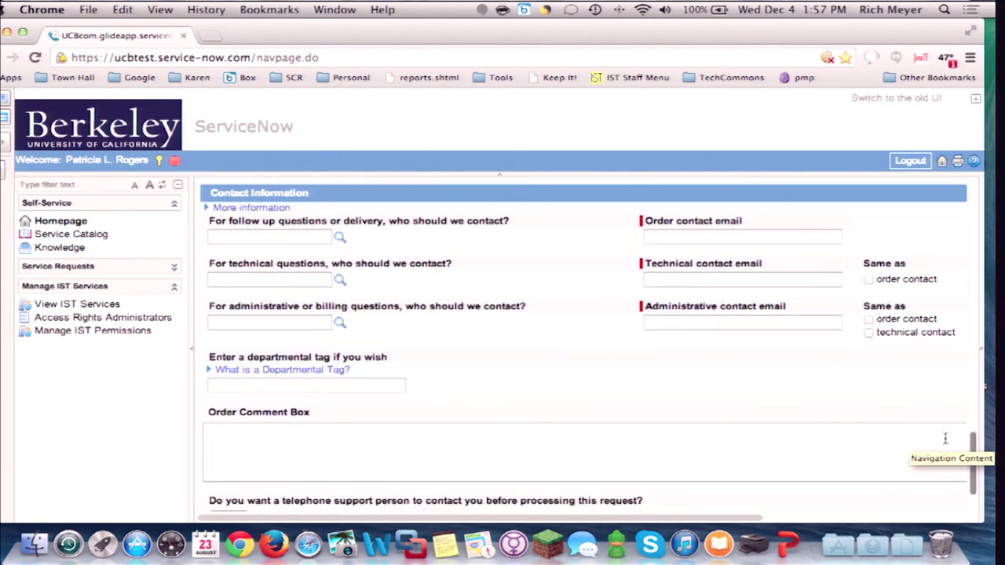
pyautogui.click(309, 236)
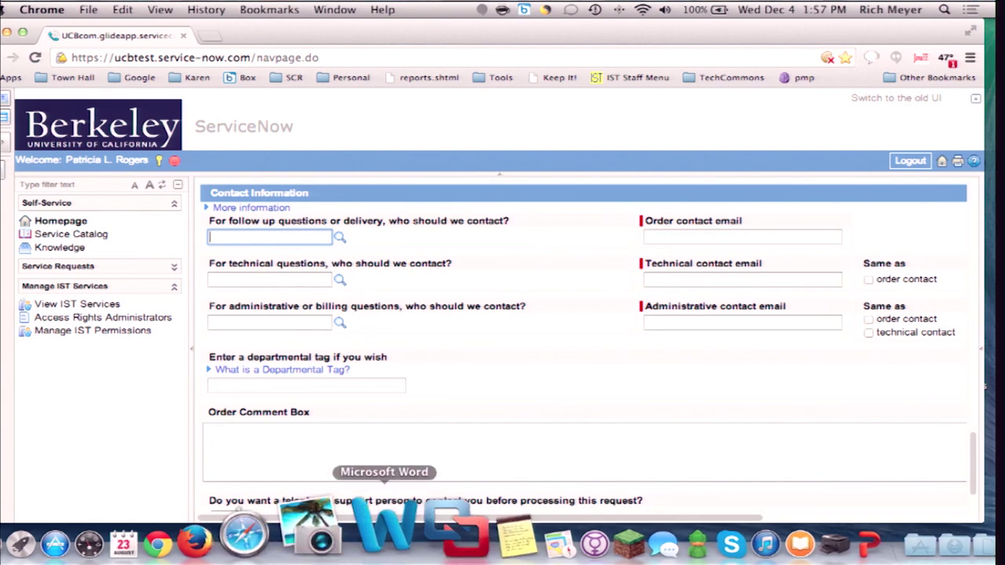
pyautogui.write('kouba')
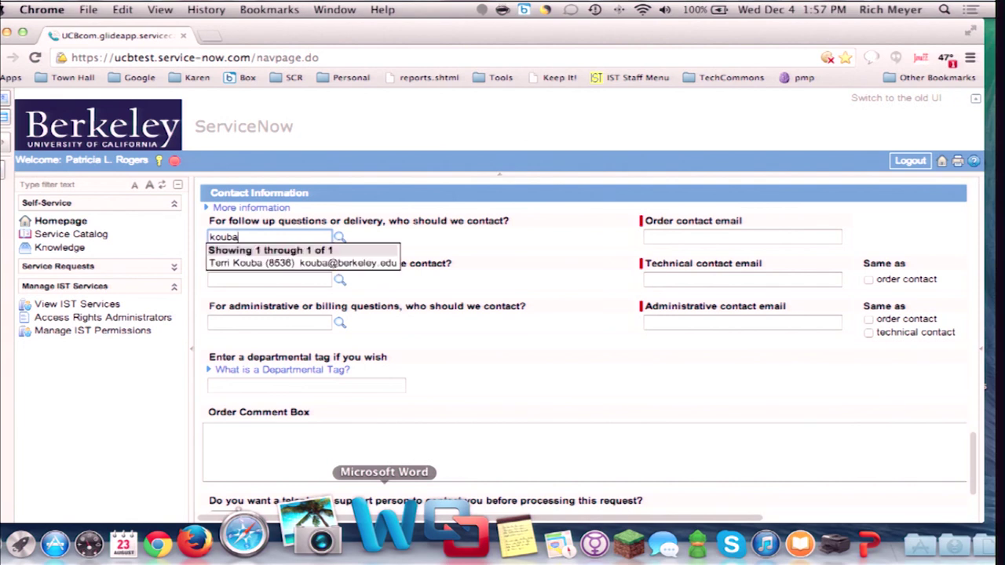
pyautogui.press('Tab')
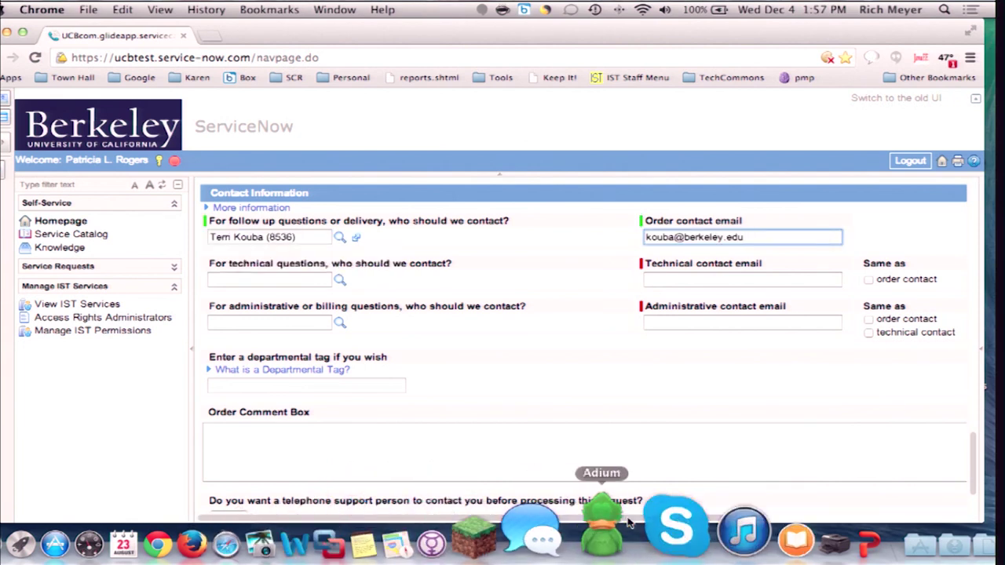
# - Set both the technical contact and the administrative contact to be the same as the order contact
pyautogui.moveTo(715, 415); pyautogui.dragTo(730, 312)
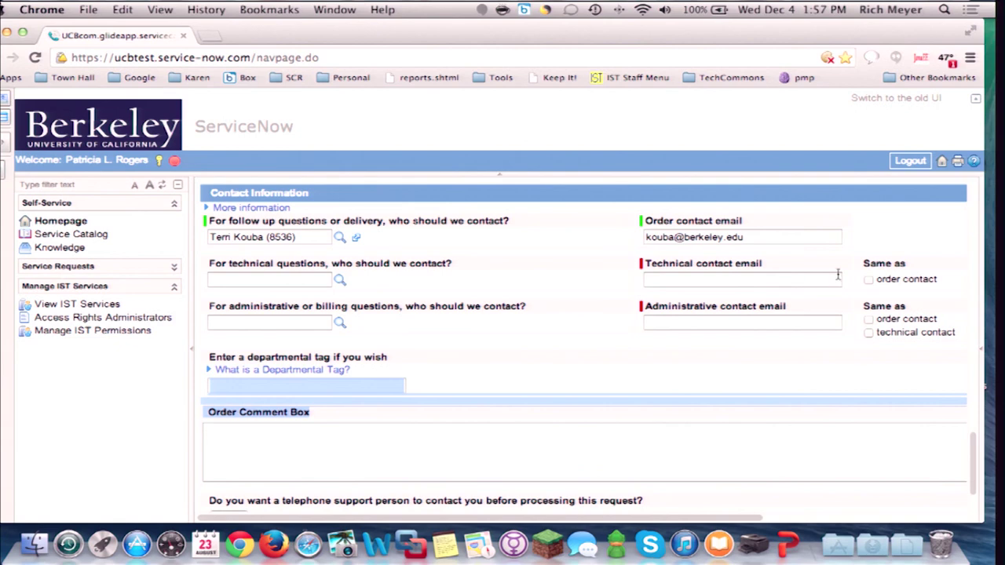
pyautogui.click(873, 249)
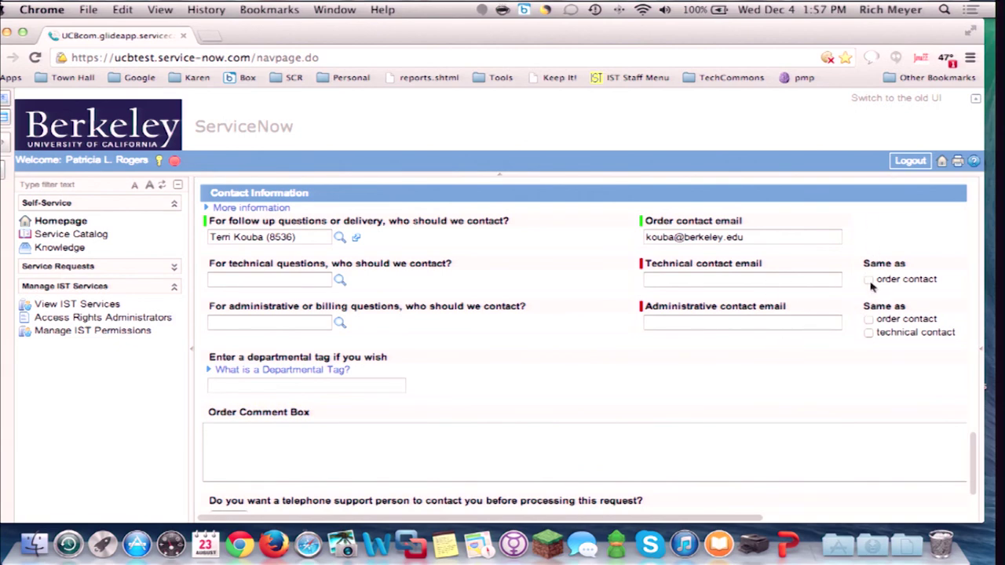
pyautogui.click(868, 280)
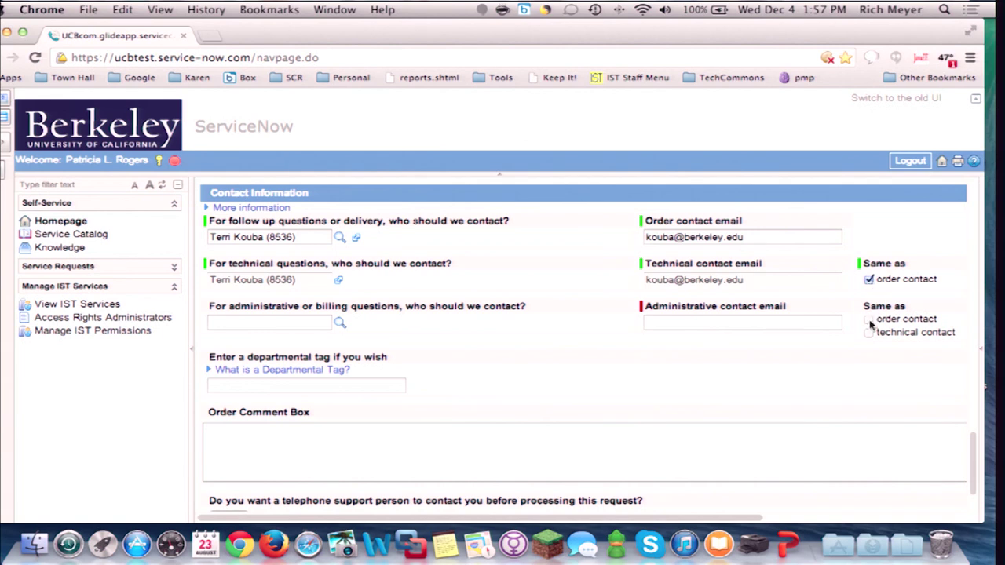
pyautogui.click(869, 320)
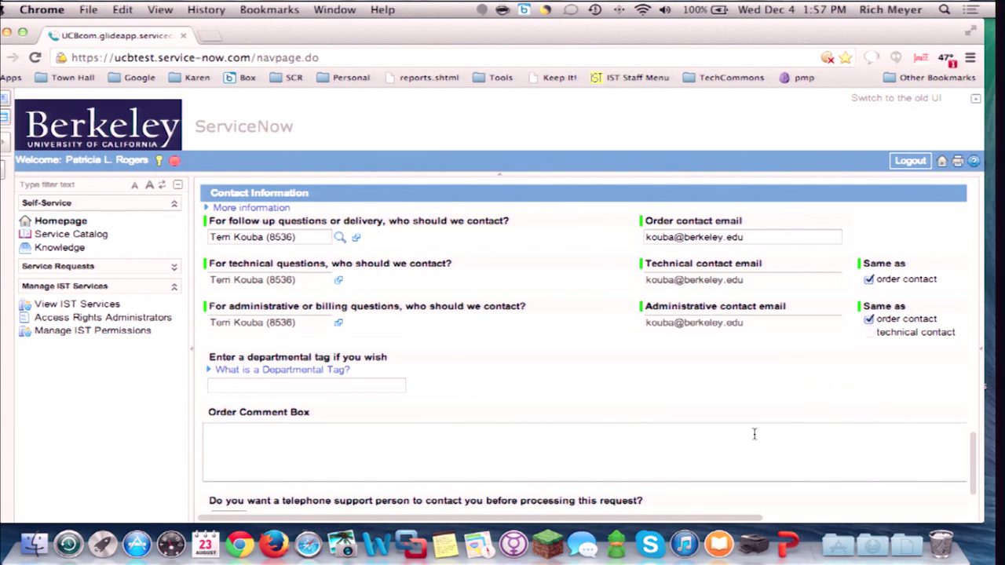
# - Add the order comment "place phone on top wall"
pyautogui.click(595, 434)
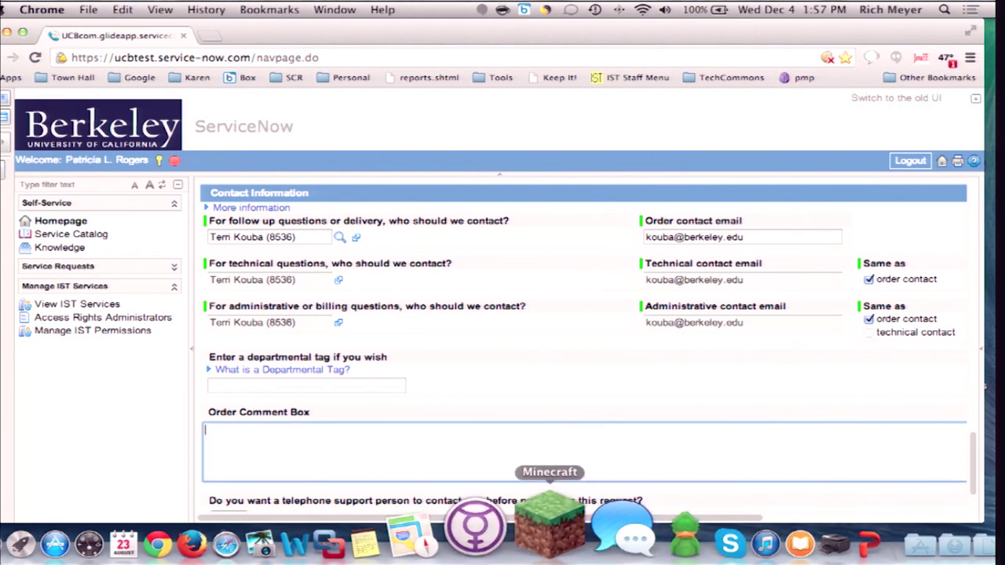
pyautogui.write('place phone on top wall')
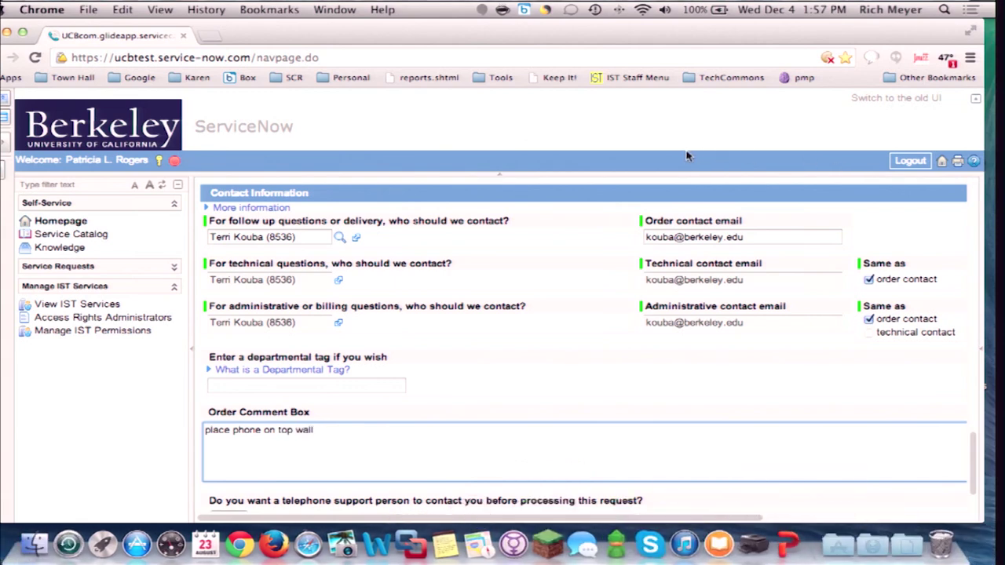
pyautogui.click(515, 374)
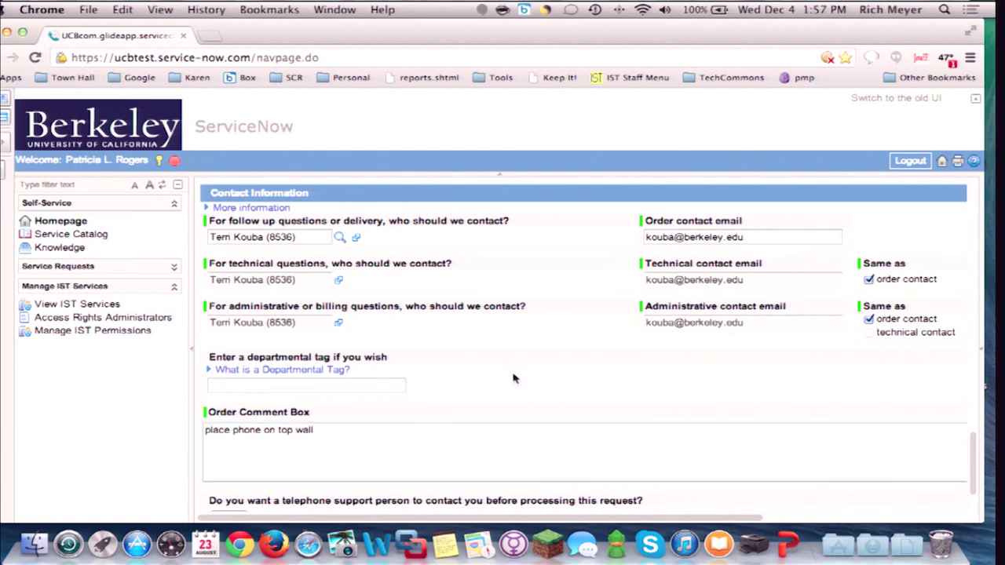
# - Leave the departmental tag blank and look at the item's charges and ordering options at the end of the form
pyautogui.click(385, 387)
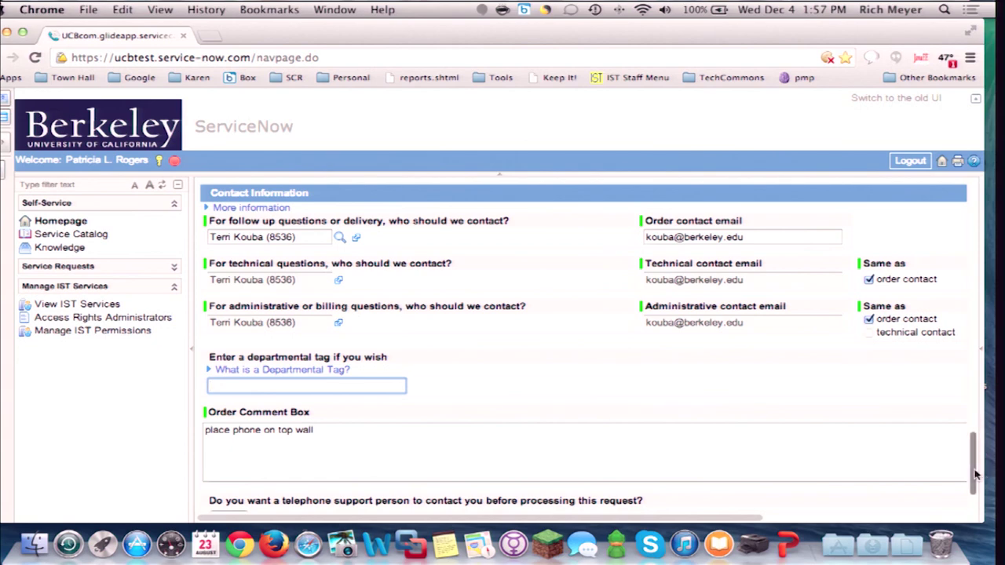
pyautogui.scroll(-2, 974, 440)
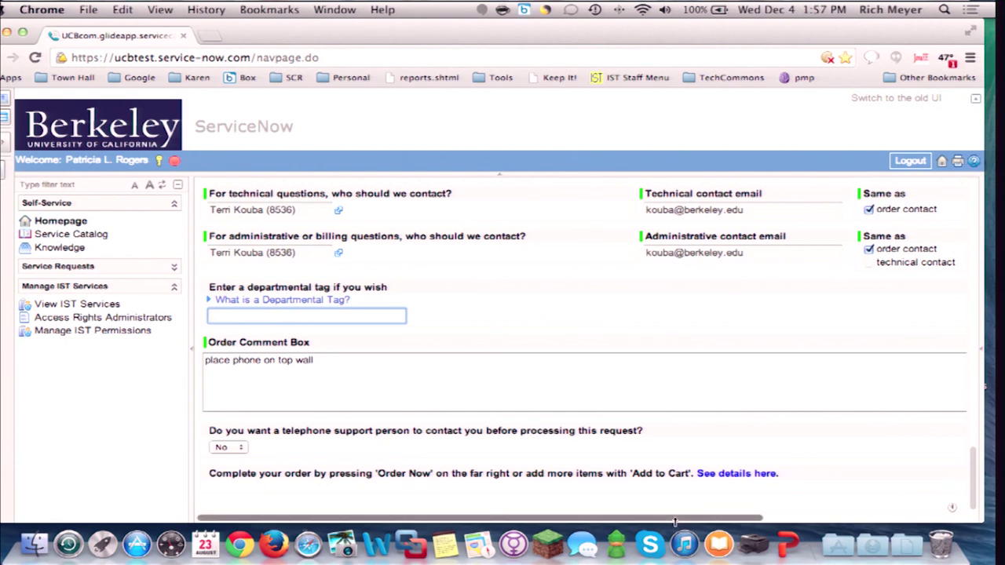
pyautogui.moveTo(676, 520); pyautogui.dragTo(681, 522)
pyautogui.hscroll(3, 817, 511)
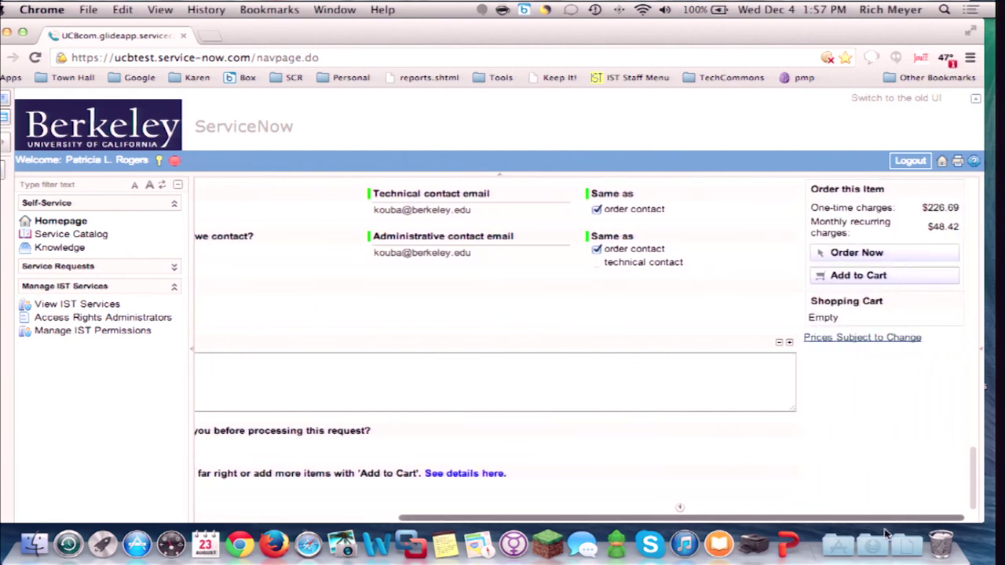
# - Order the desktop telephone and line immediately, and expand the submitted item's stages to view its progress
pyautogui.click(883, 258)
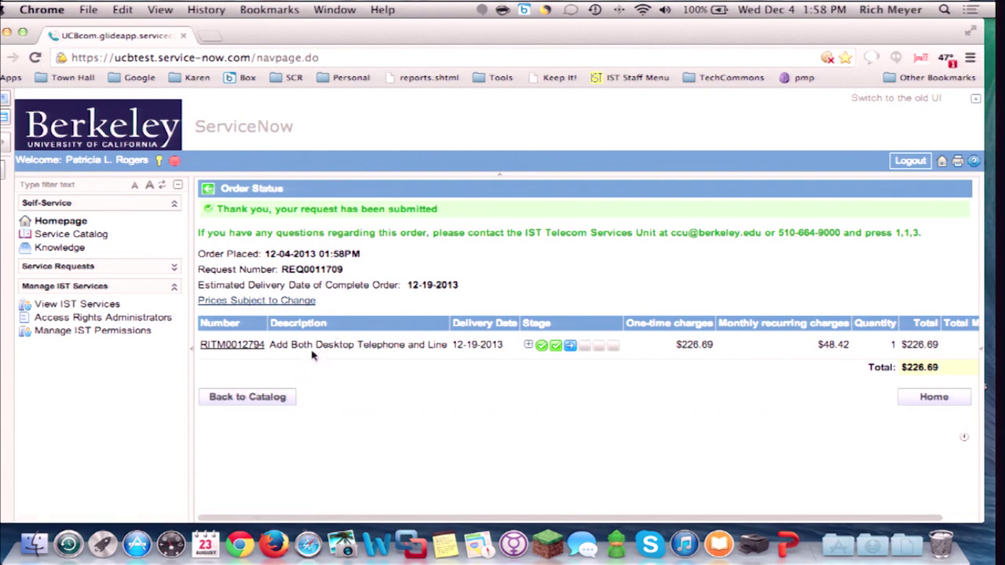
pyautogui.click(529, 347)
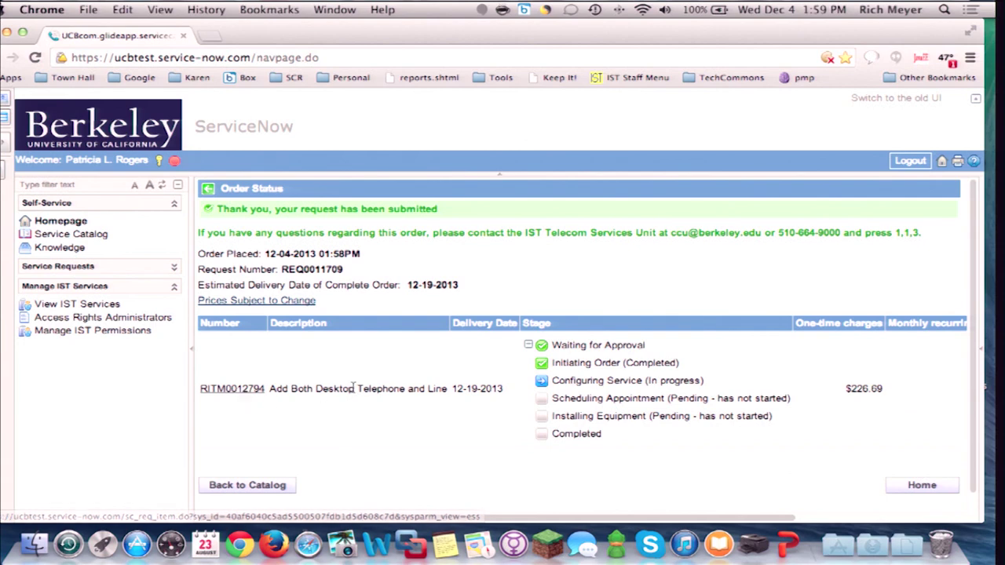
# - Open the newly ordered telephone item from the homepage's requested items and expand the details of its approval email in the activity log
pyautogui.click(55, 223)
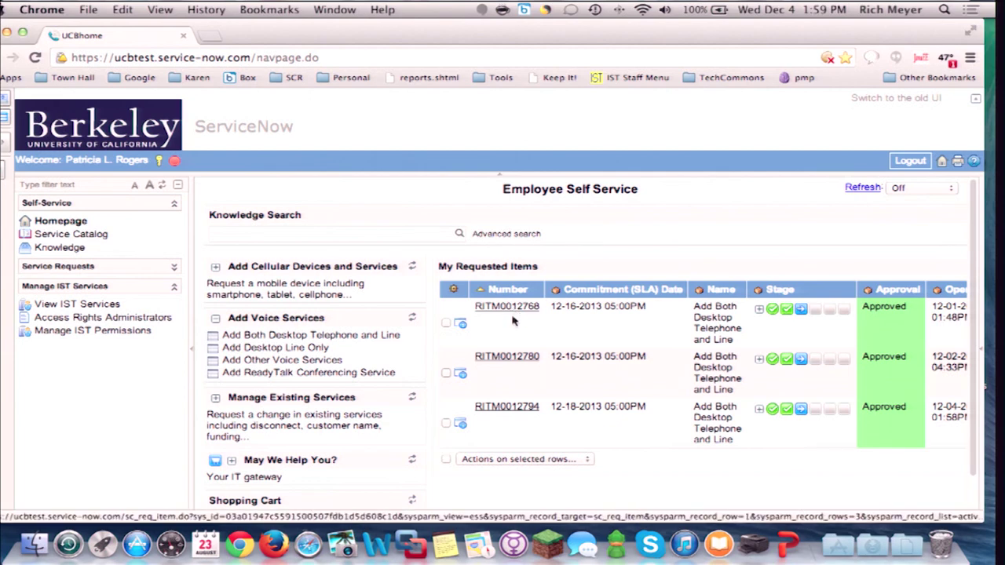
pyautogui.click(517, 408)
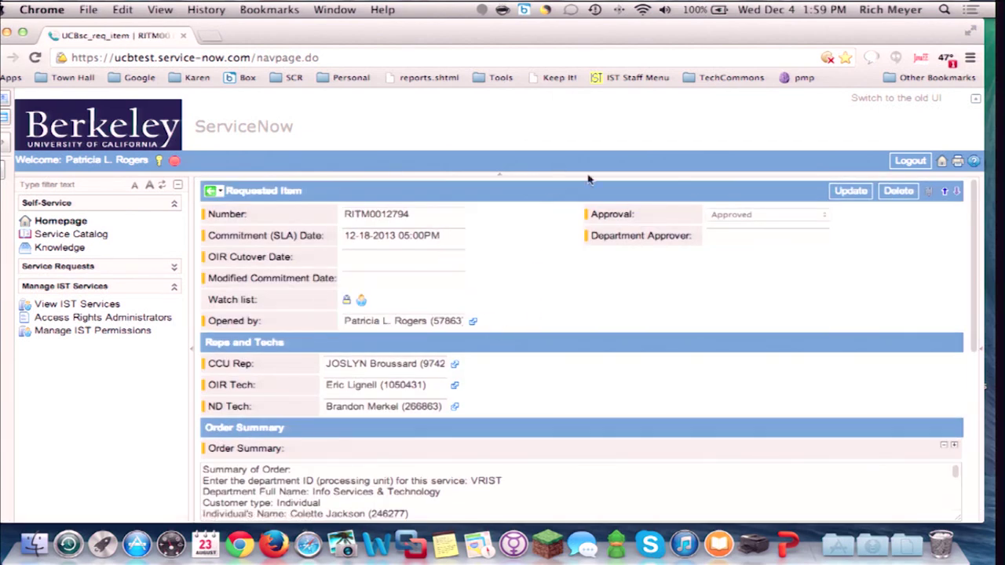
pyautogui.moveTo(974, 320); pyautogui.dragTo(979, 463)
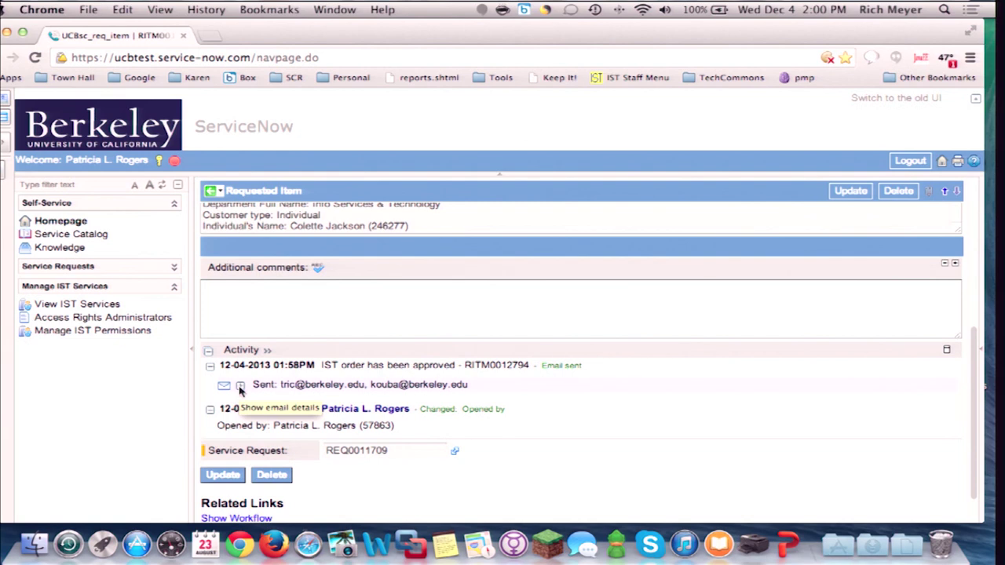
pyautogui.click(241, 386)
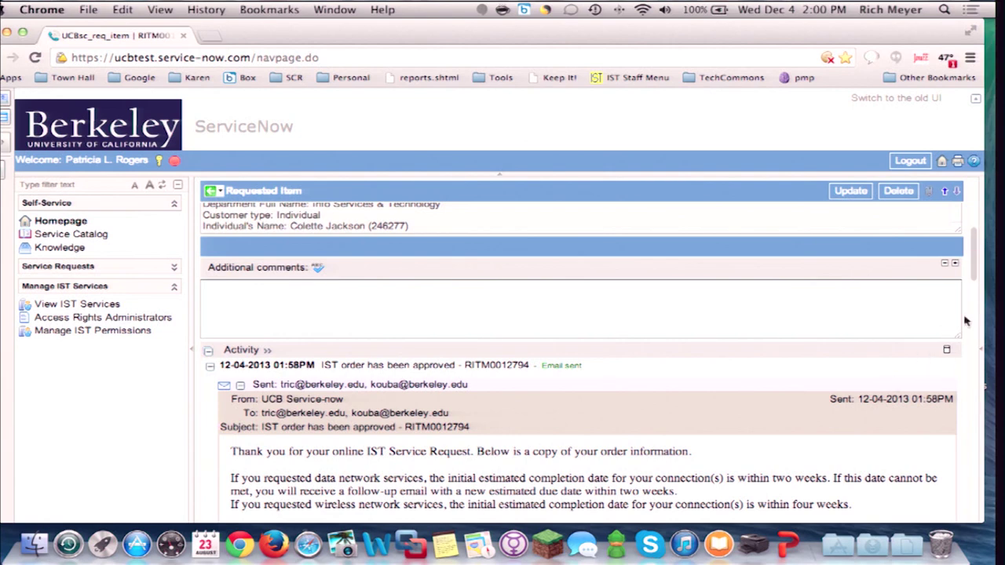
# - Look at the requested item's attachment options, close them without attaching a file, and return to the homepage
pyautogui.click(929, 192)
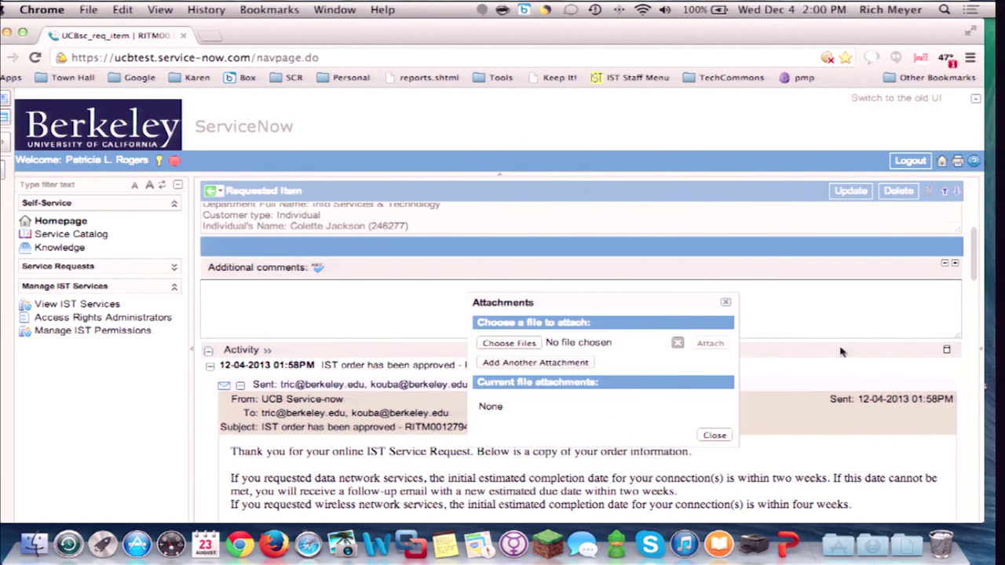
pyautogui.click(801, 326)
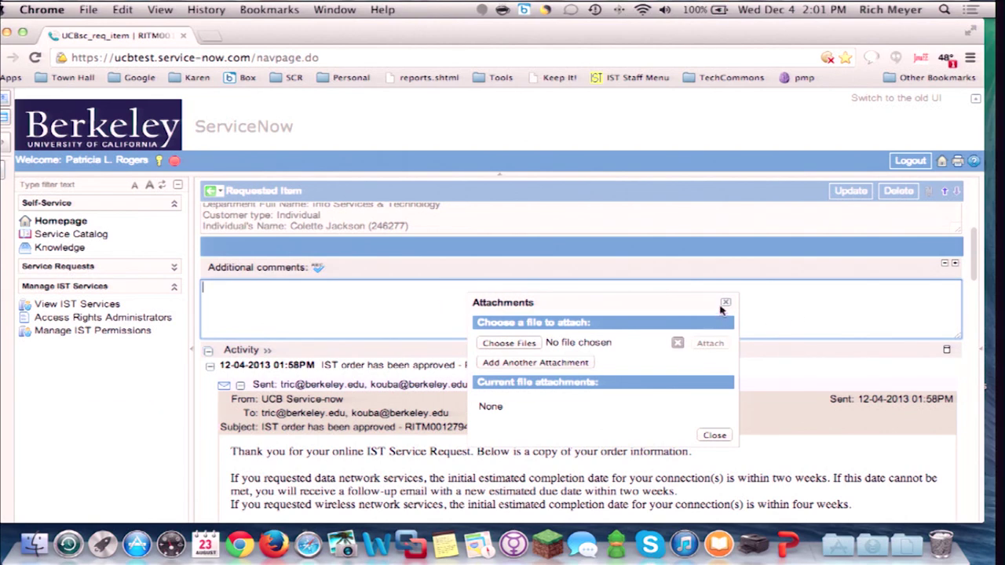
pyautogui.click(726, 303)
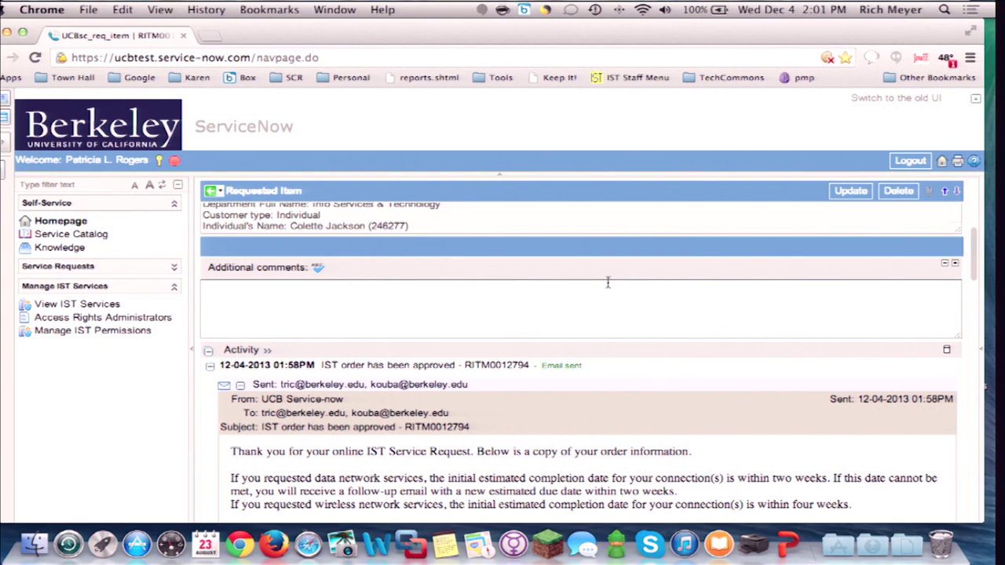
pyautogui.click(63, 223)
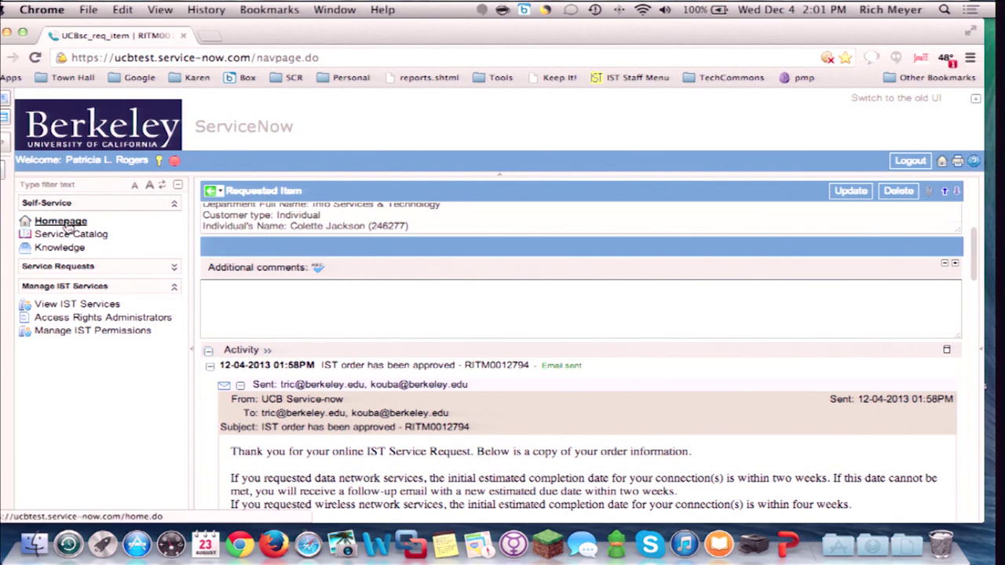